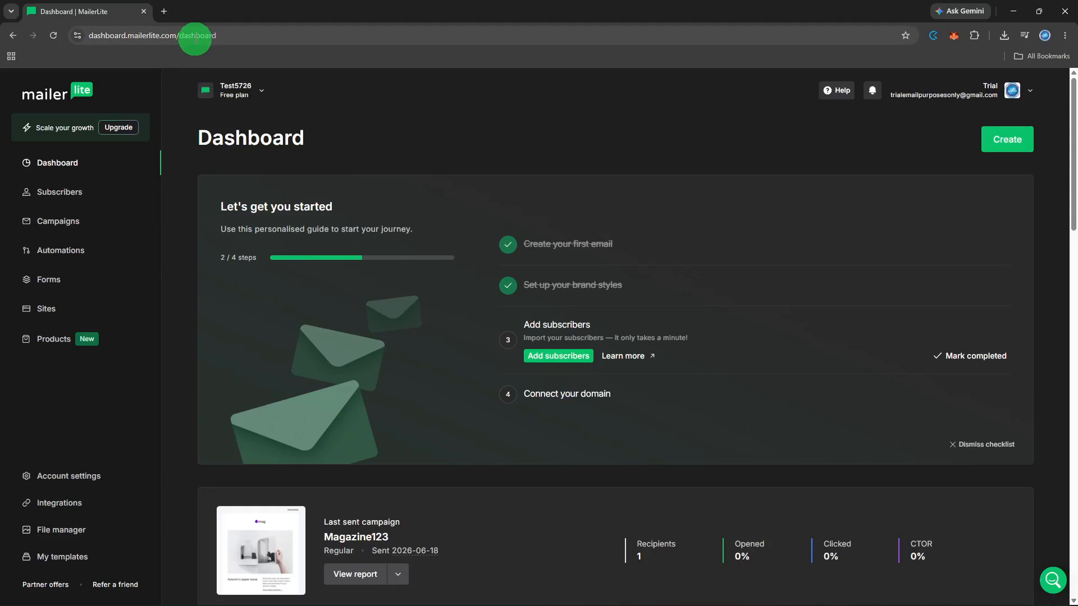
Step: Create a new embedded form named "Weekly Newsletter" and assign it to the Test subscriber group
left_click(73, 282)
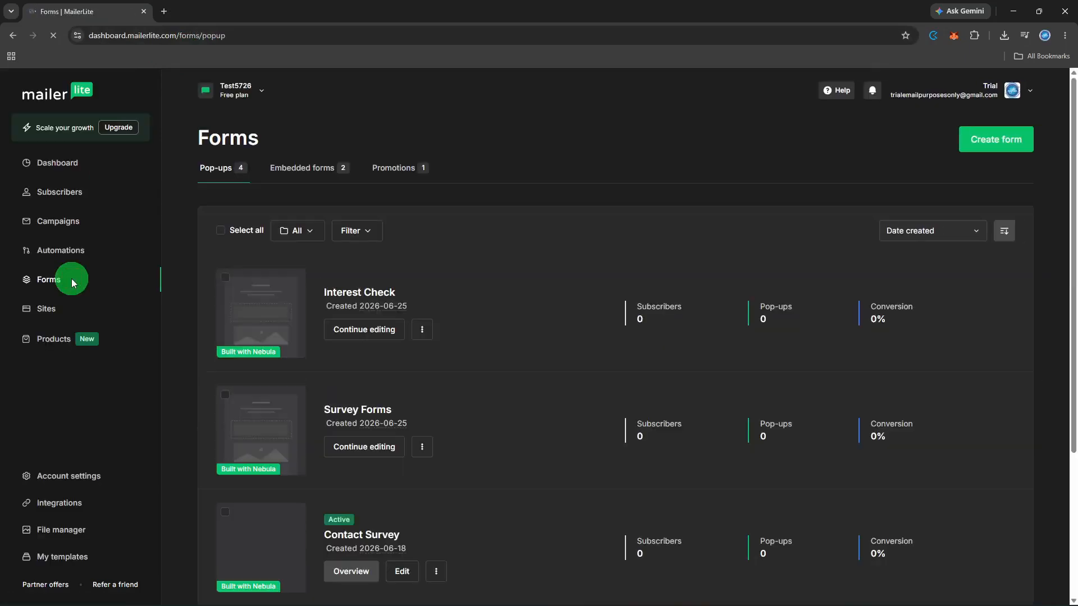
left_click(993, 145)
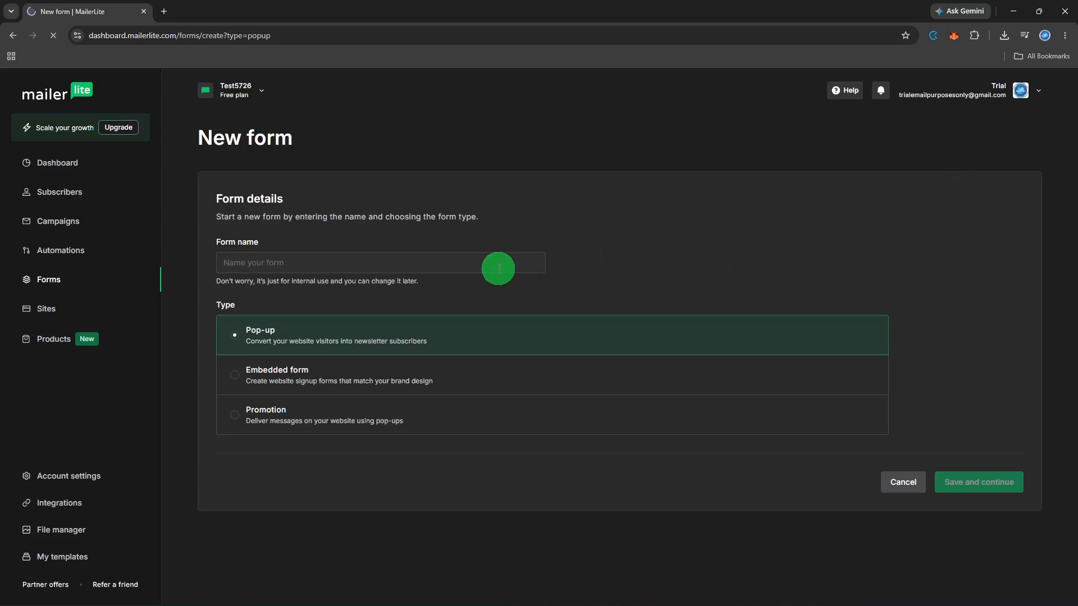
left_click(419, 365)
left_click(428, 267)
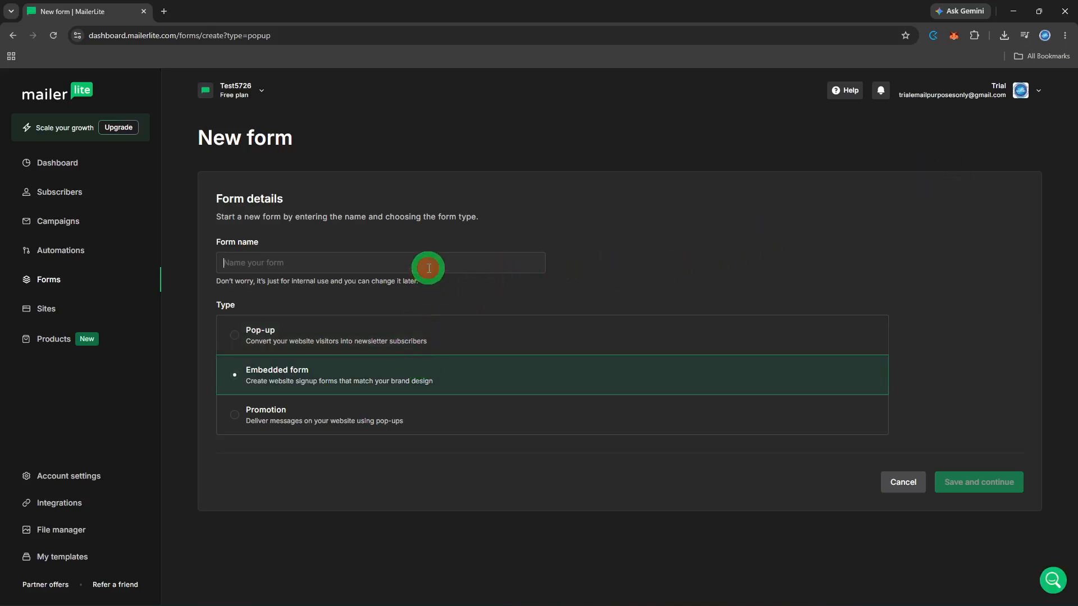
type("Weekl")
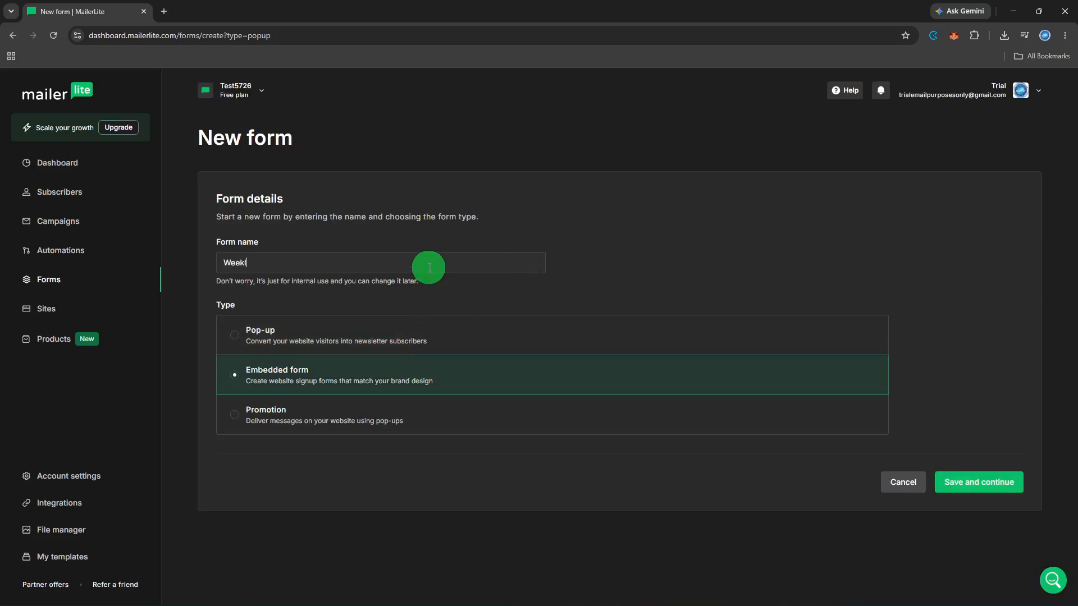
type("y Newsletter")
left_click(982, 483)
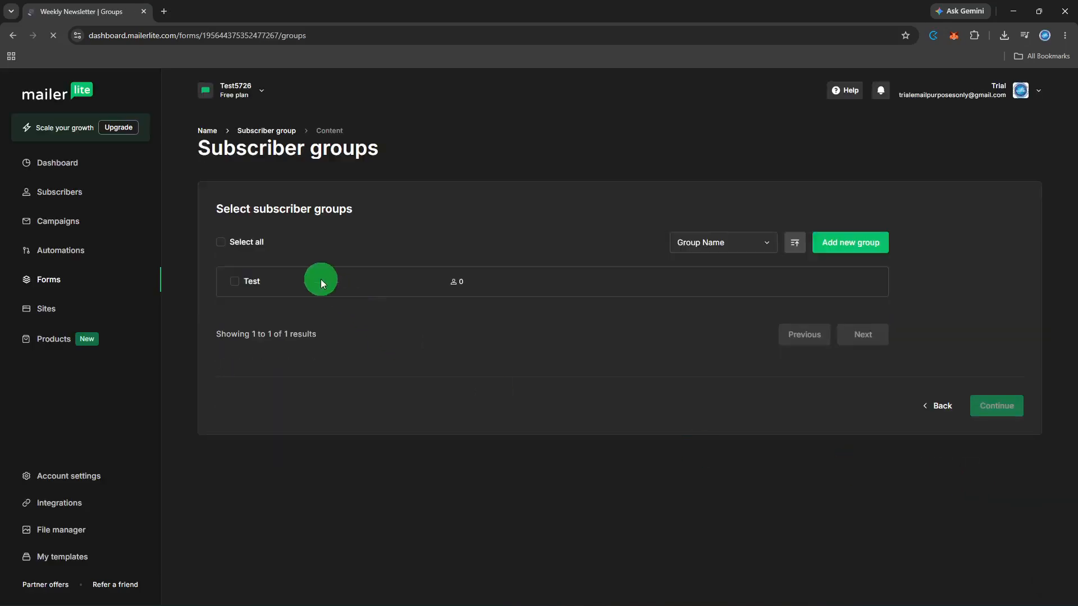
left_click(234, 282)
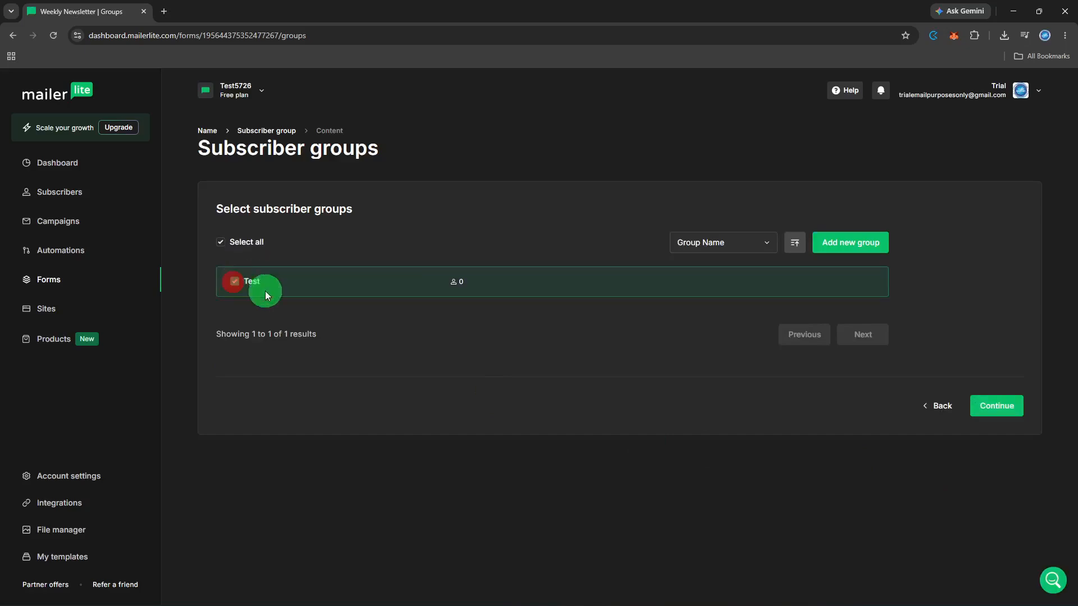
left_click(989, 413)
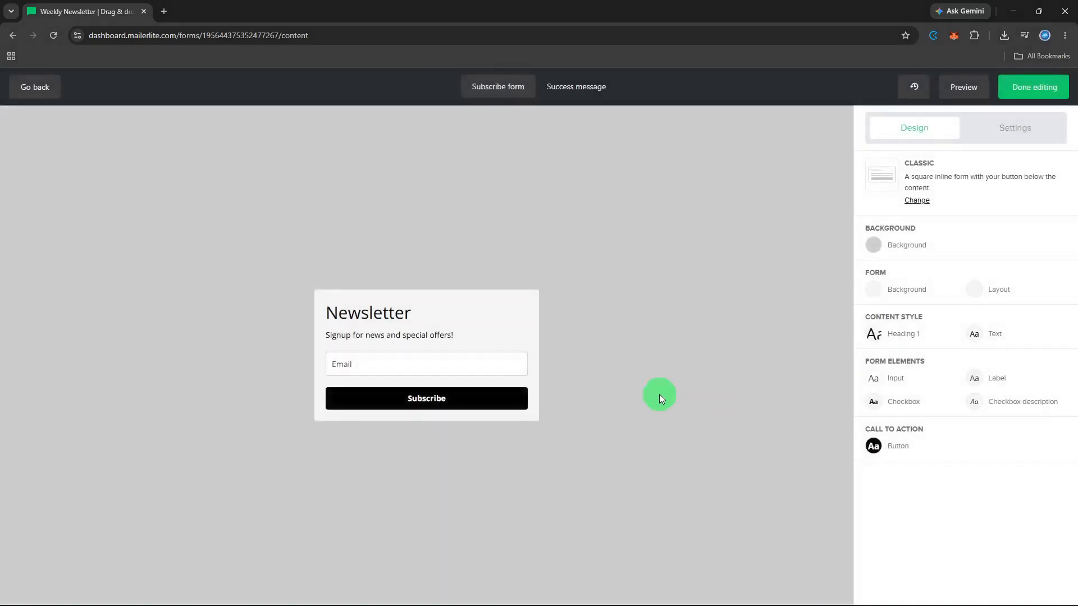
Step: Change the email field's placeholder text in the signup form to "Enter your email"
left_click(357, 369)
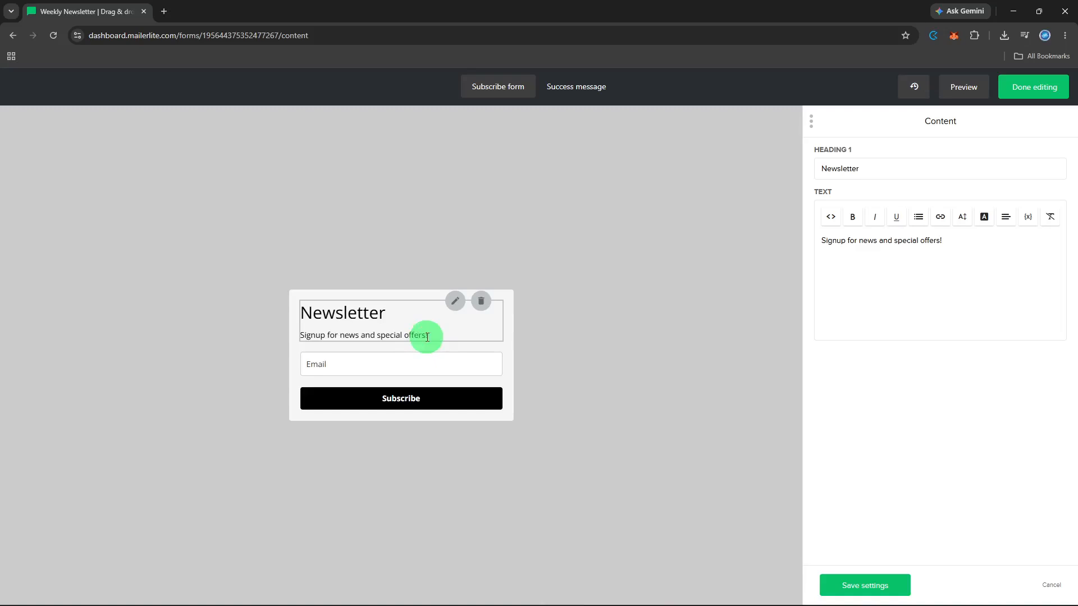
left_click(414, 359)
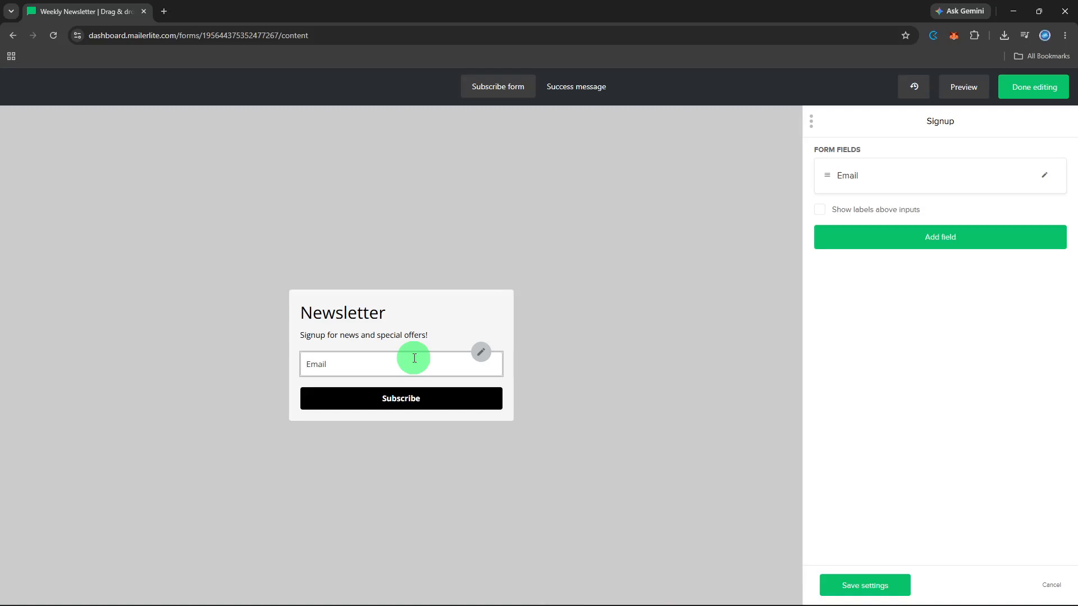
left_click(475, 356)
left_click(440, 366)
type("W")
key("BackSpace")
type("Enter your emaill")
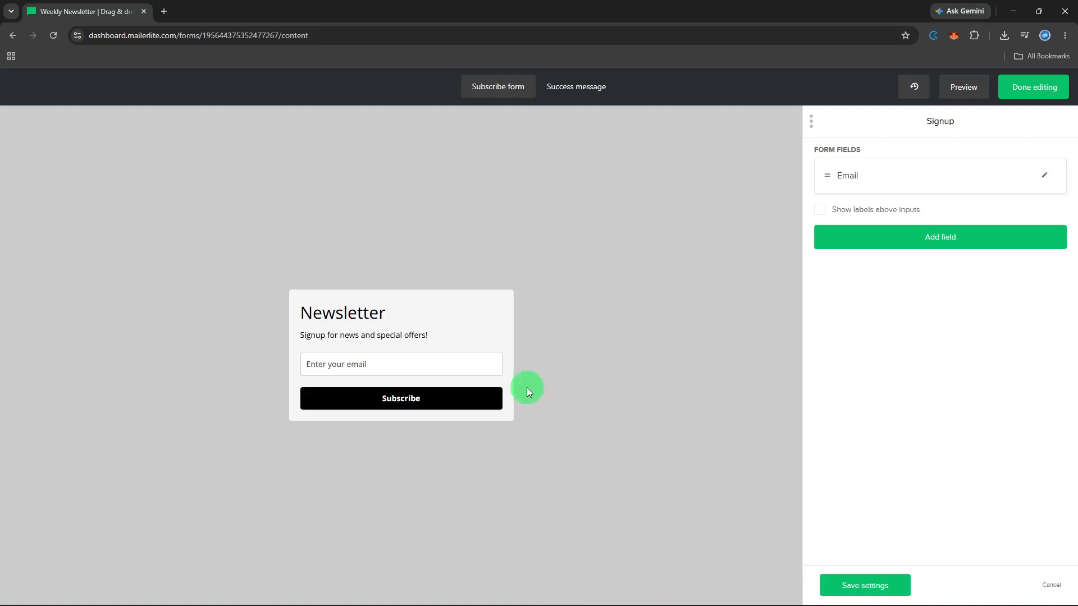
Step: Change the subscribe button's label to "Get the weekly email" and save the settings
left_click(416, 406)
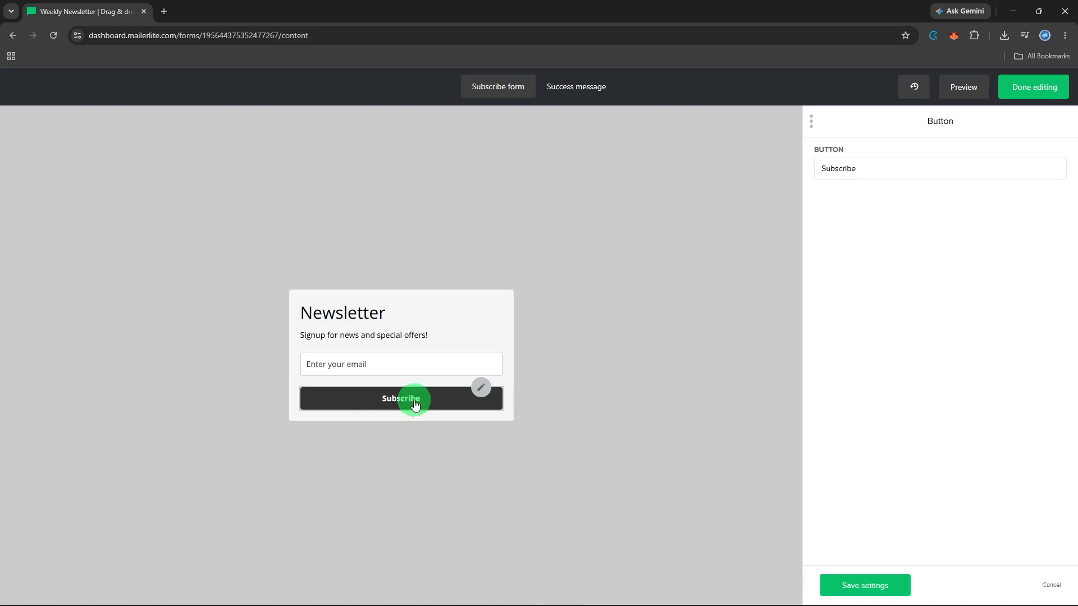
left_click(415, 404)
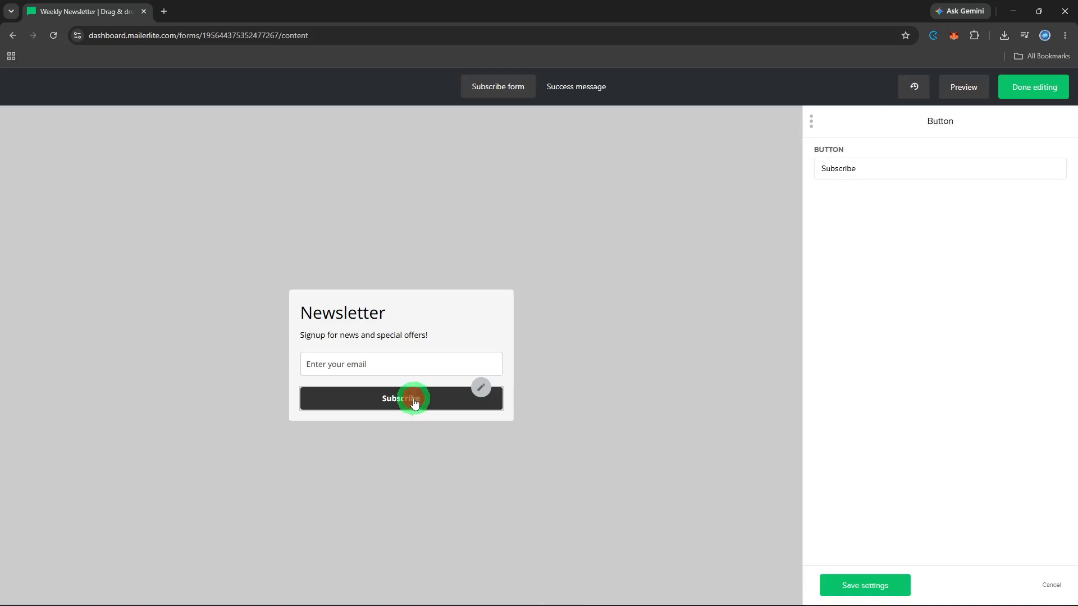
double_click(853, 174)
key("BackSpace")
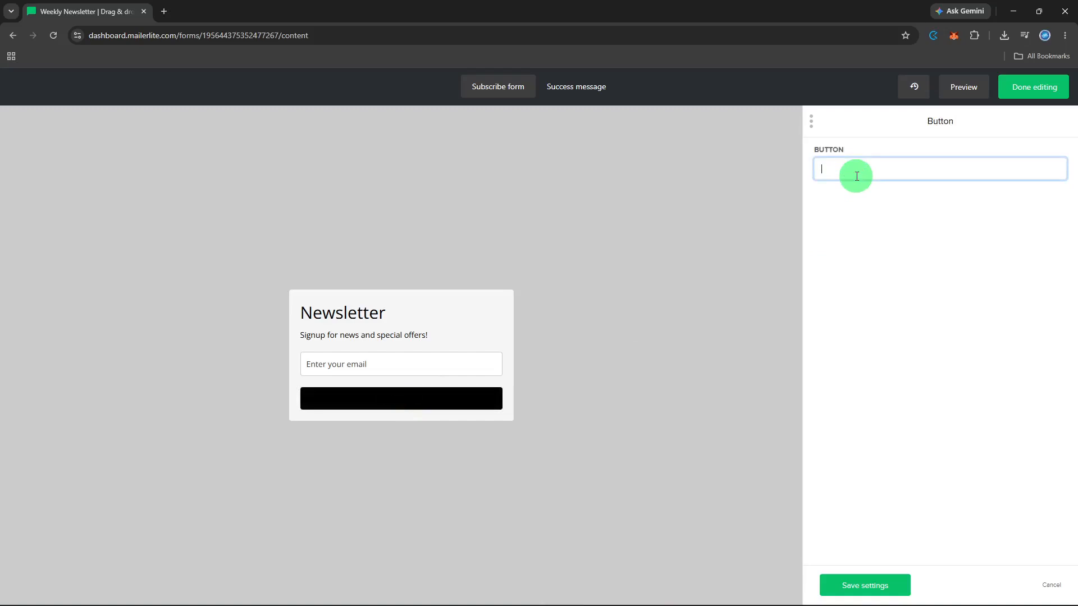
type("Get the weekly email")
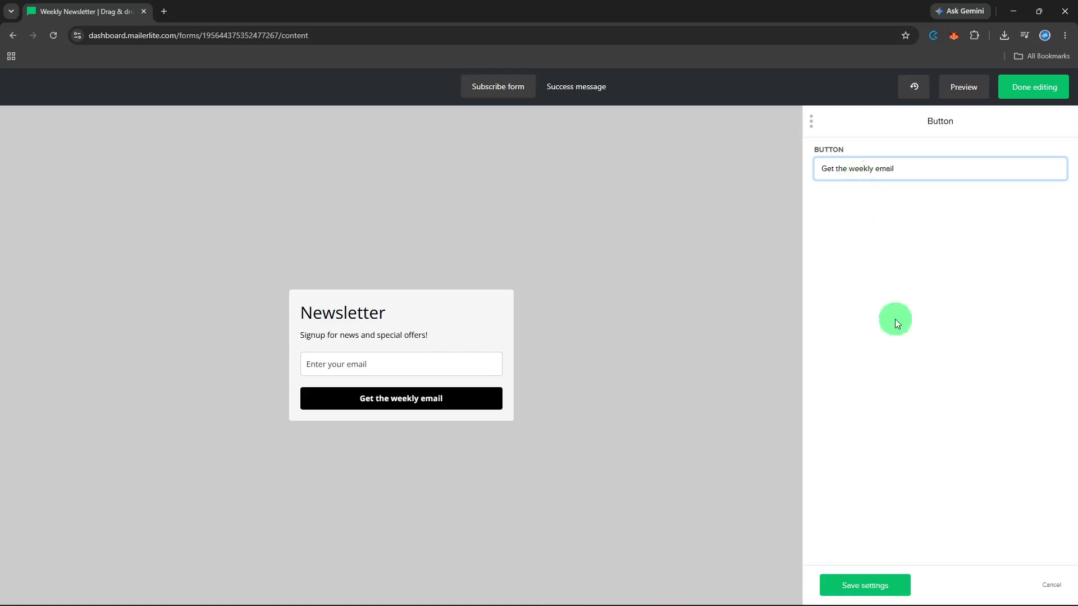
left_click(878, 579)
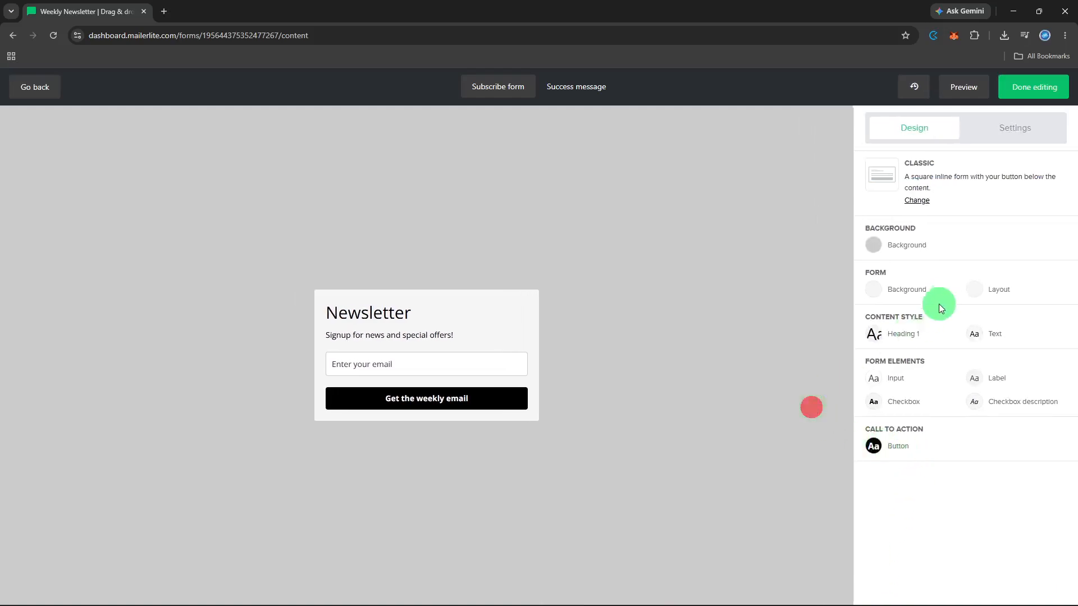
left_click(892, 249)
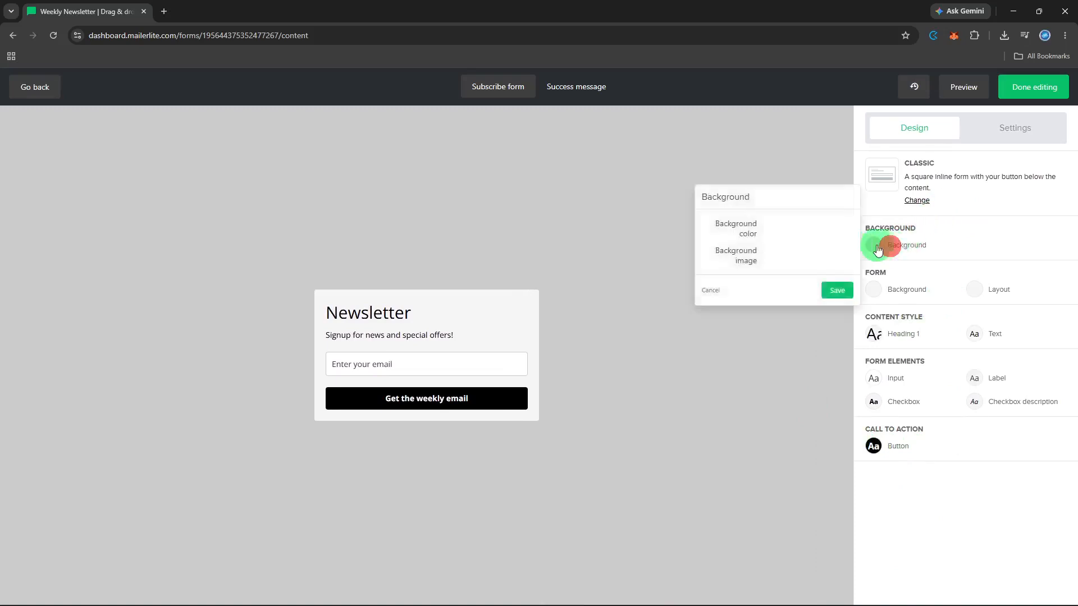
left_click(873, 250)
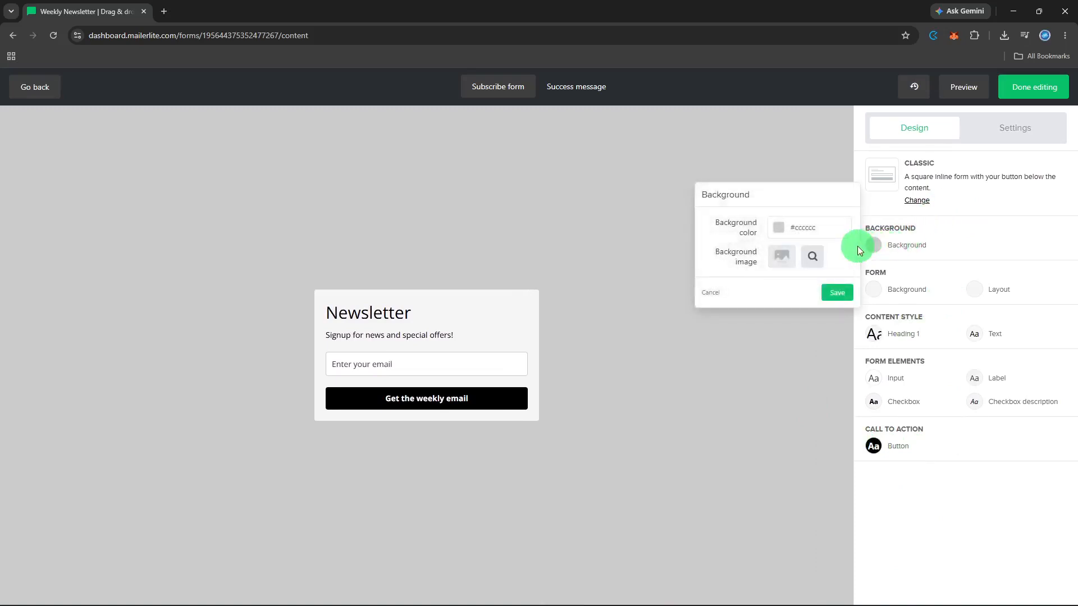
left_click(875, 289)
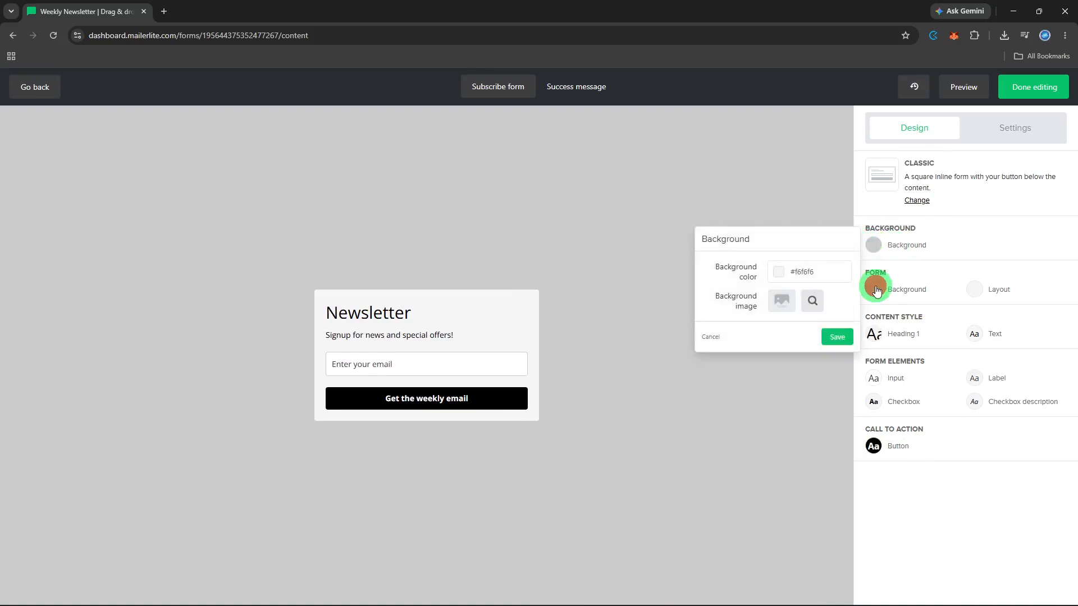
left_click(893, 334)
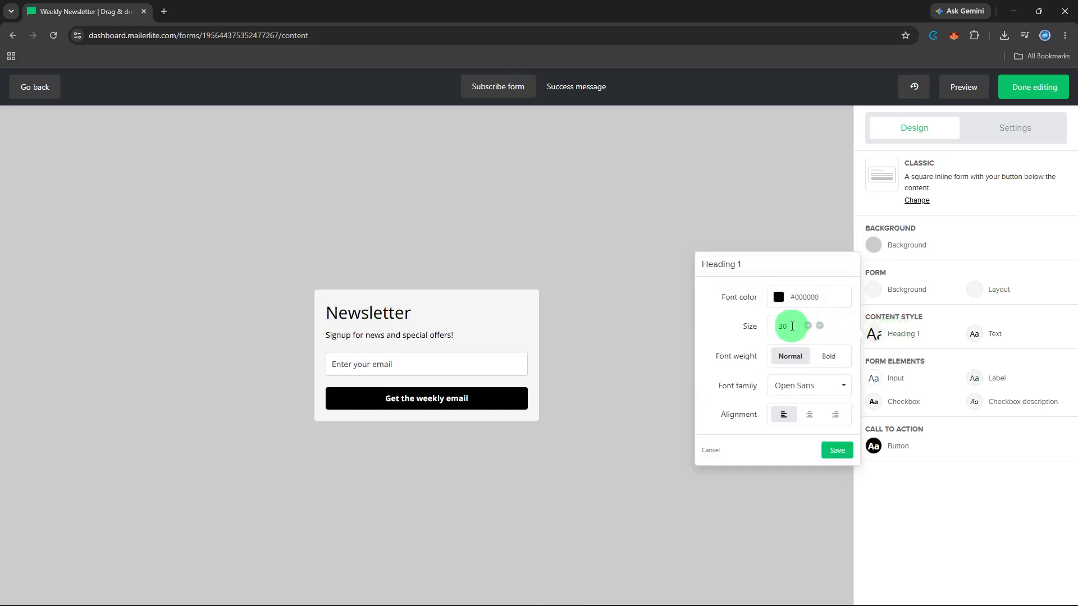
Step: Increase the font size of the form's body text style by two increments
left_click(986, 338)
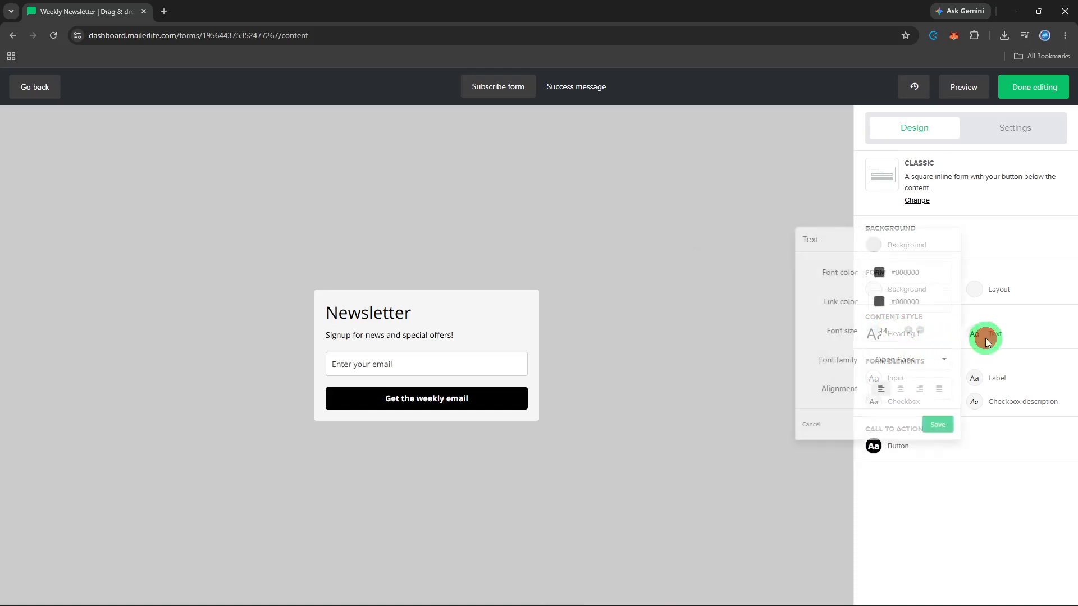
left_click(910, 331)
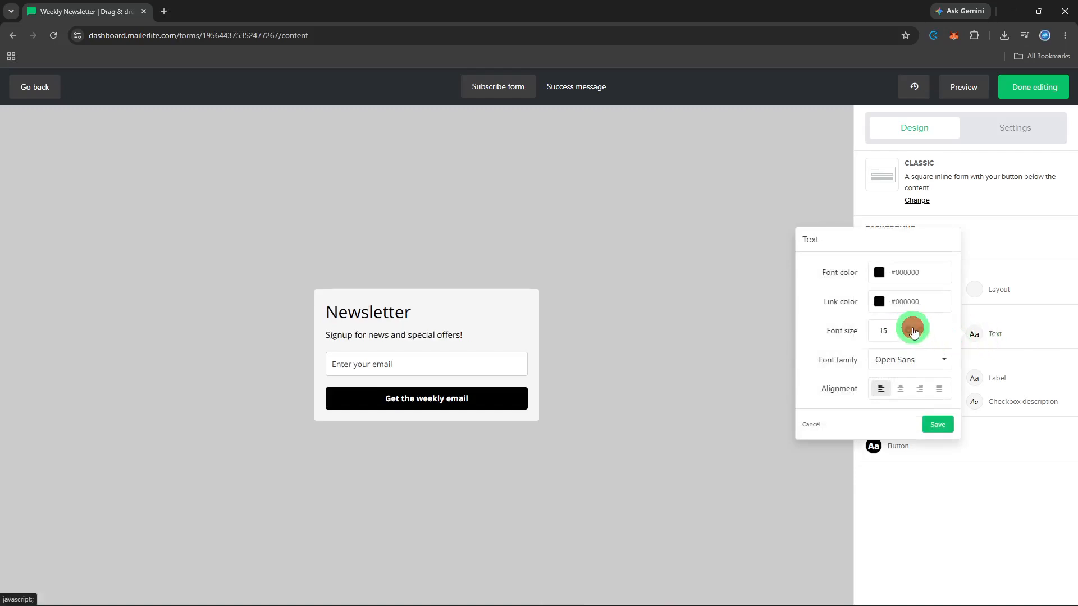
left_click(910, 330)
left_click(1002, 324)
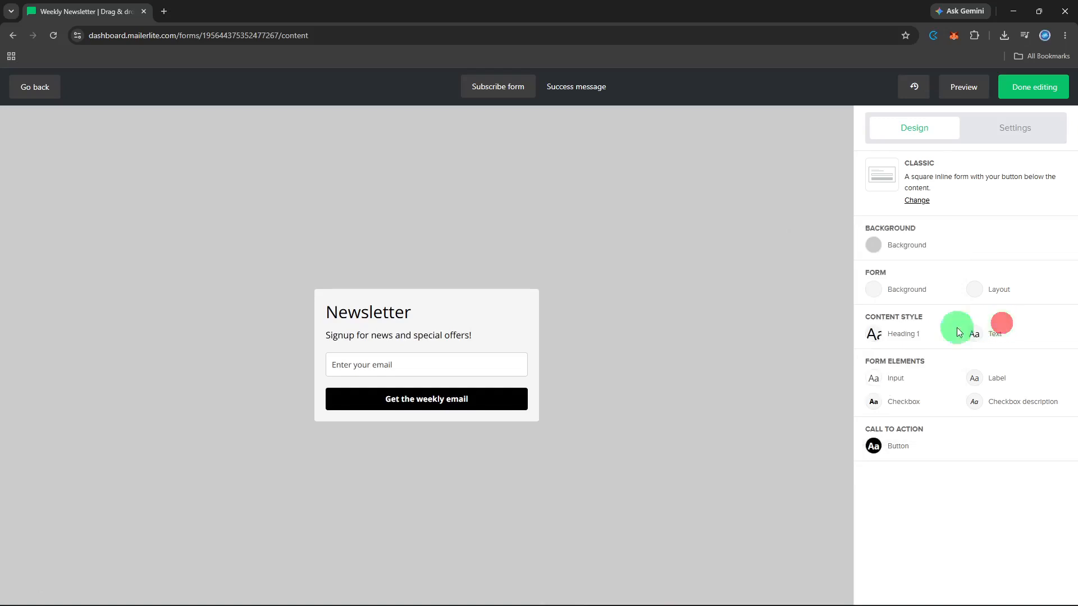
left_click(503, 398)
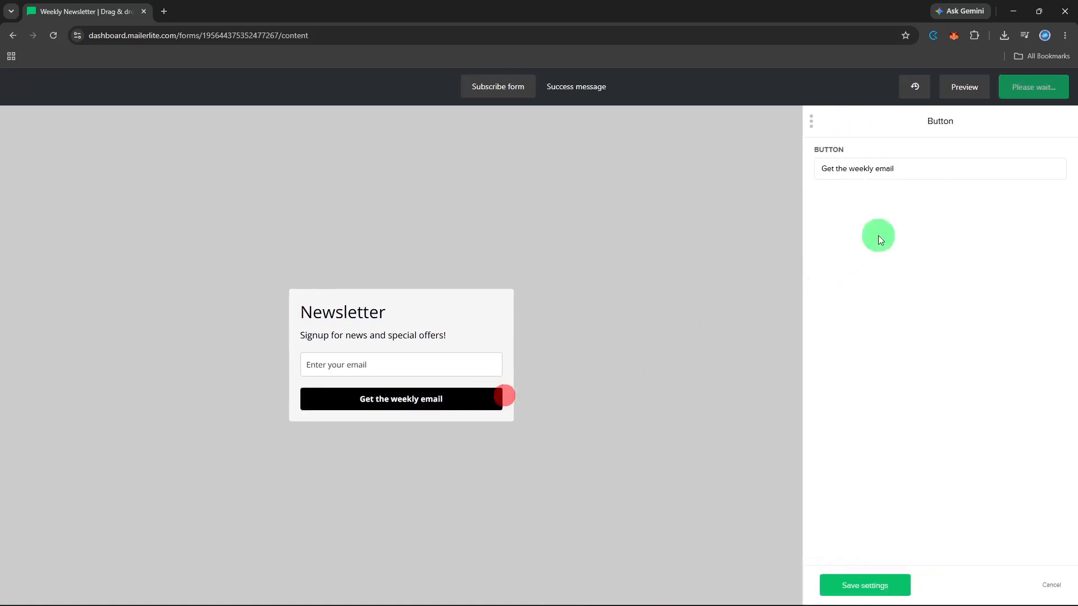
left_click(849, 584)
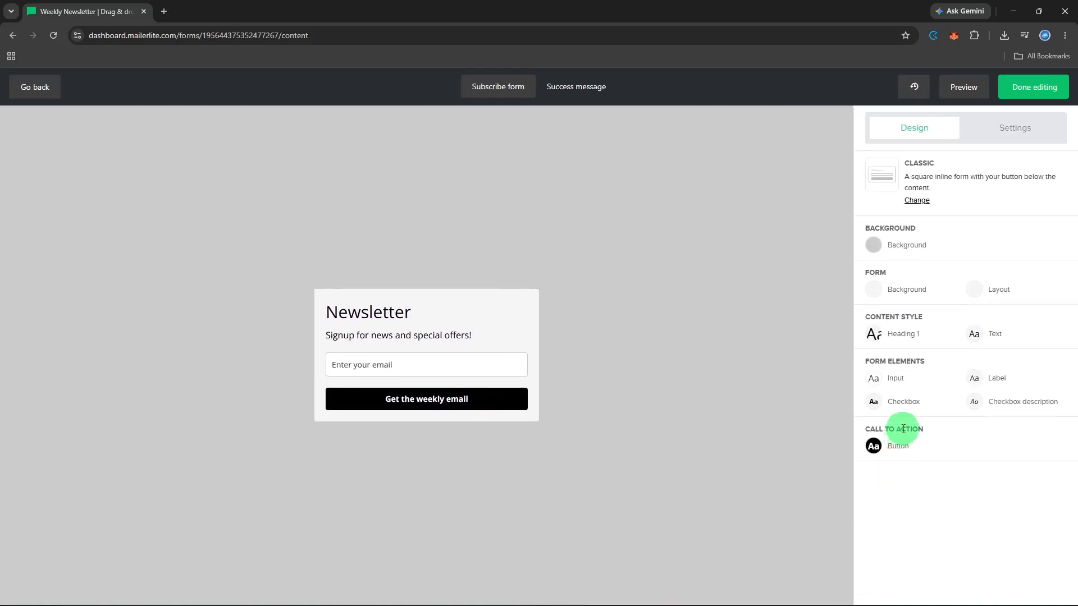
left_click(874, 447)
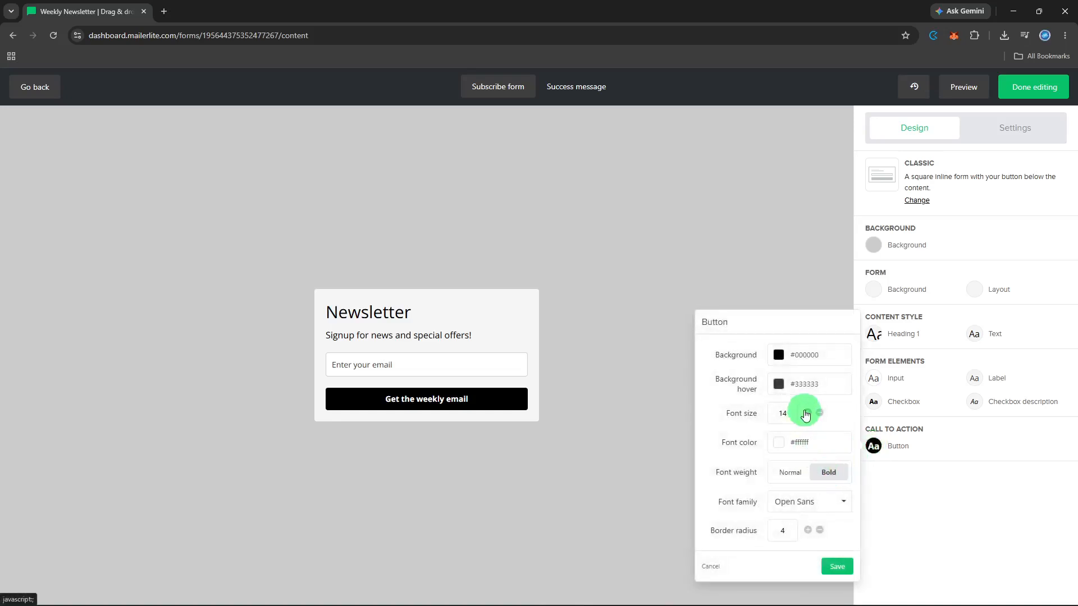
left_click(922, 503)
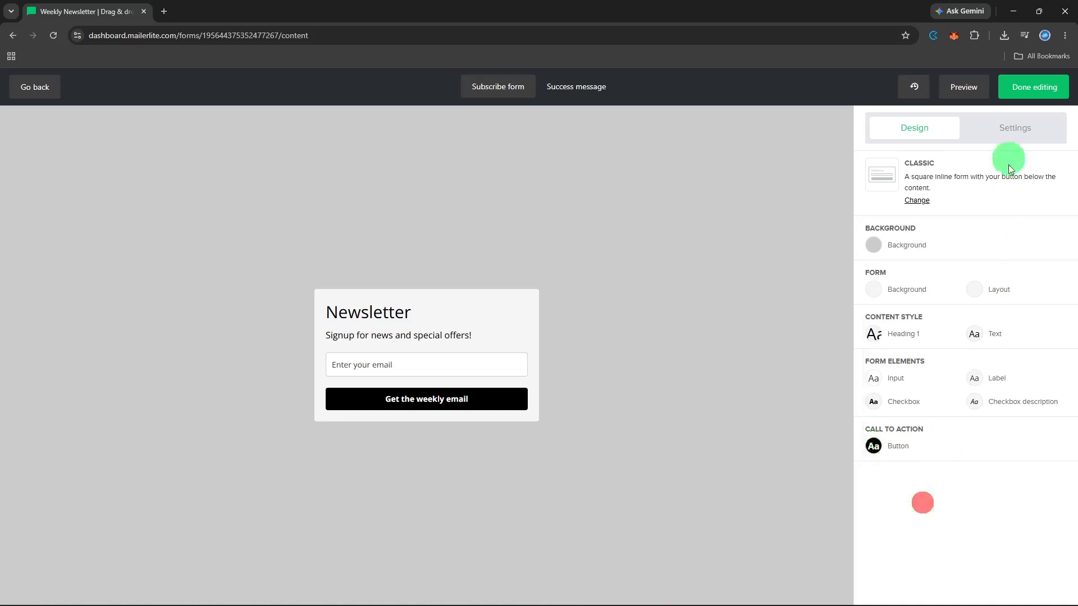
Step: Enable the form's privacy policy, confirmation checkbox, interest groups, hidden segmentation field, reCAPTCHA and custom success page settings
left_click(1010, 132)
left_click(908, 179)
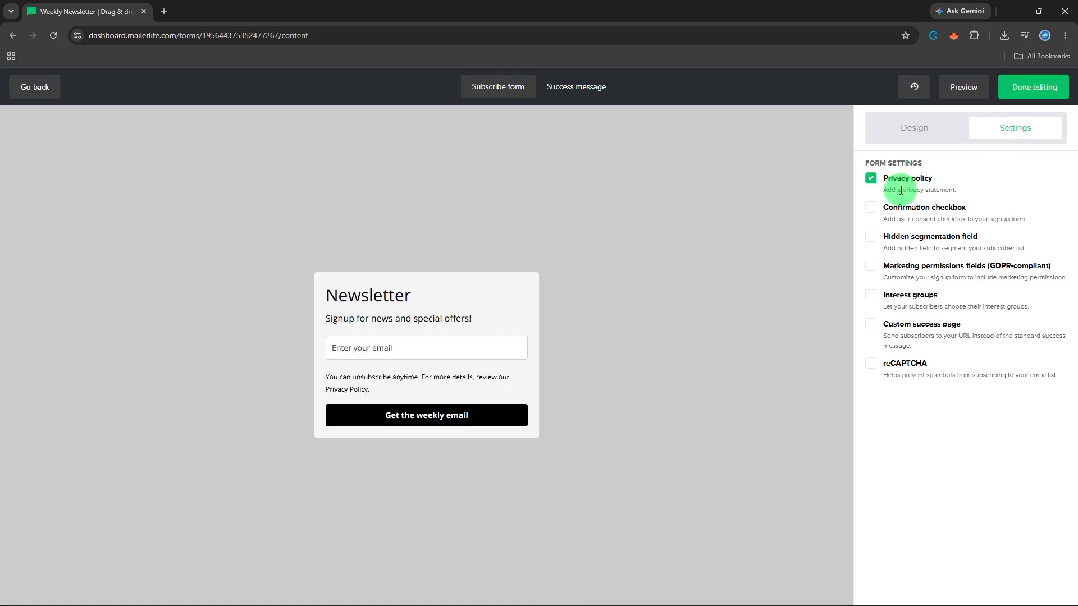
left_click(896, 209)
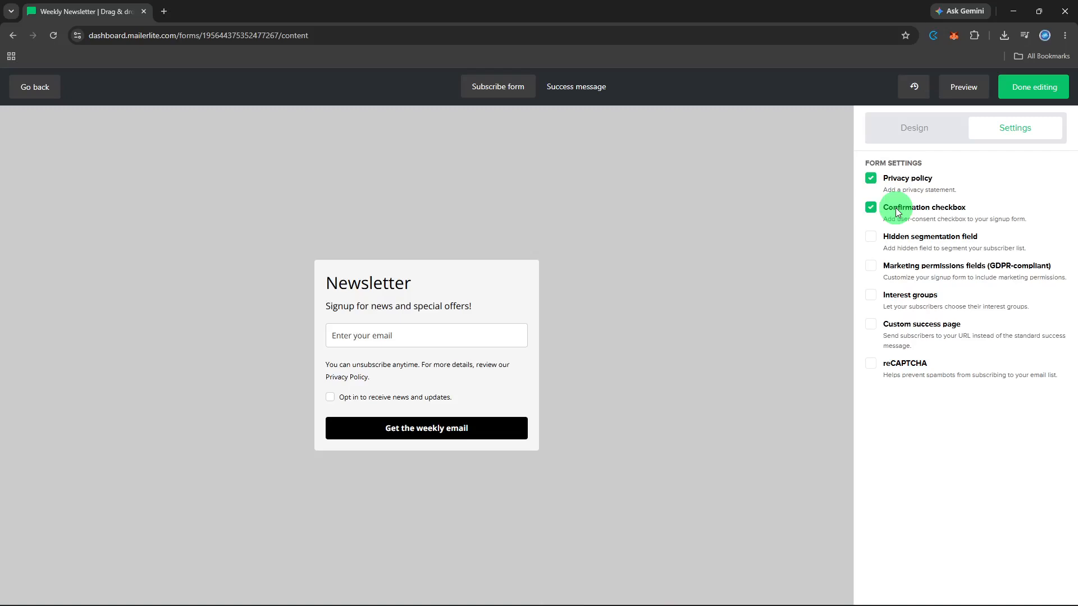
left_click(902, 291)
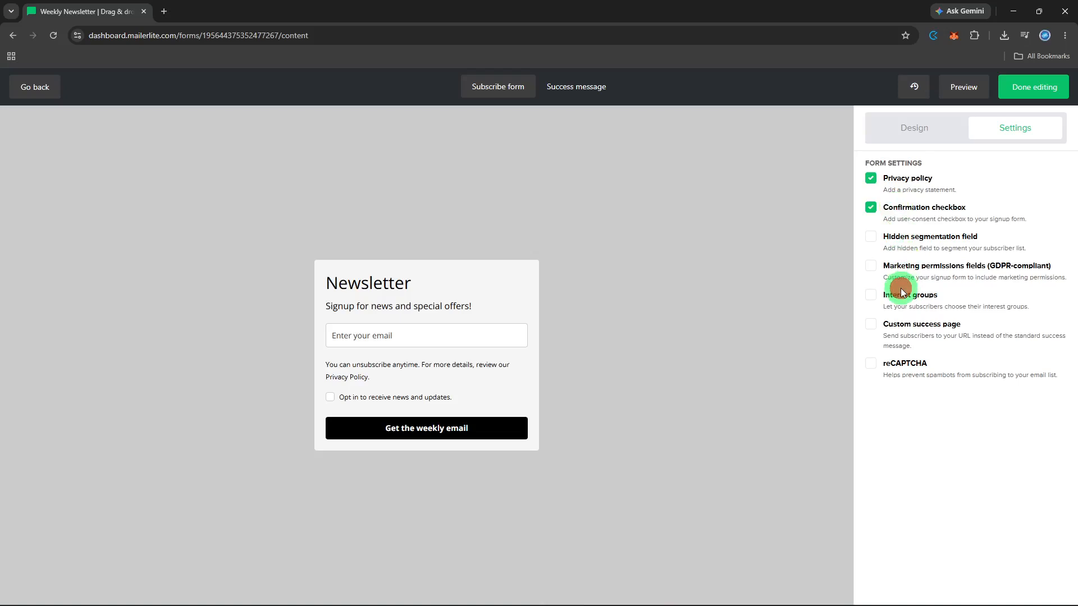
left_click(897, 242)
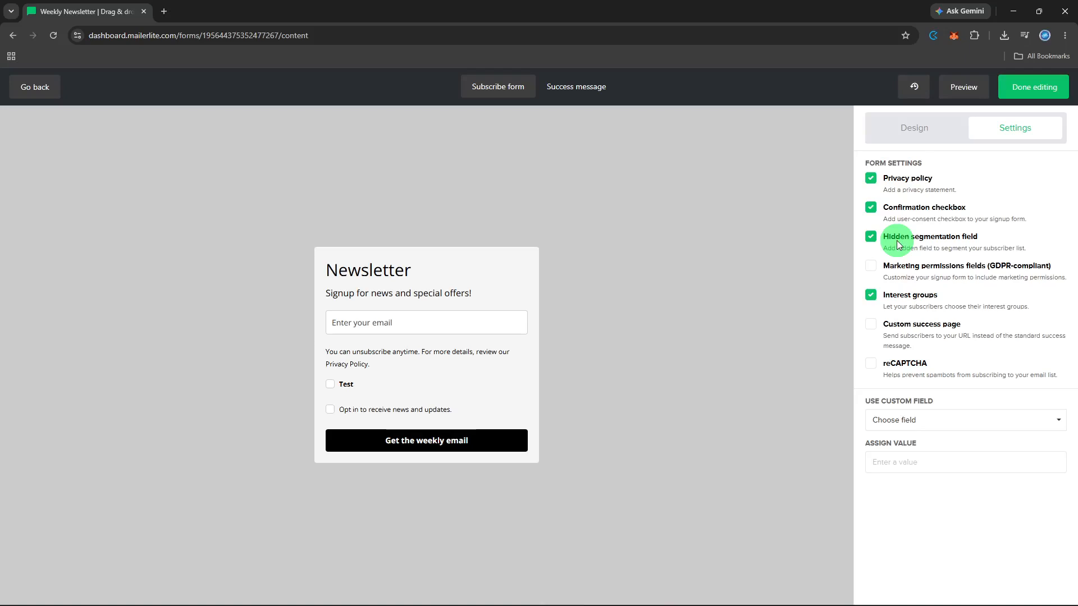
left_click(904, 365)
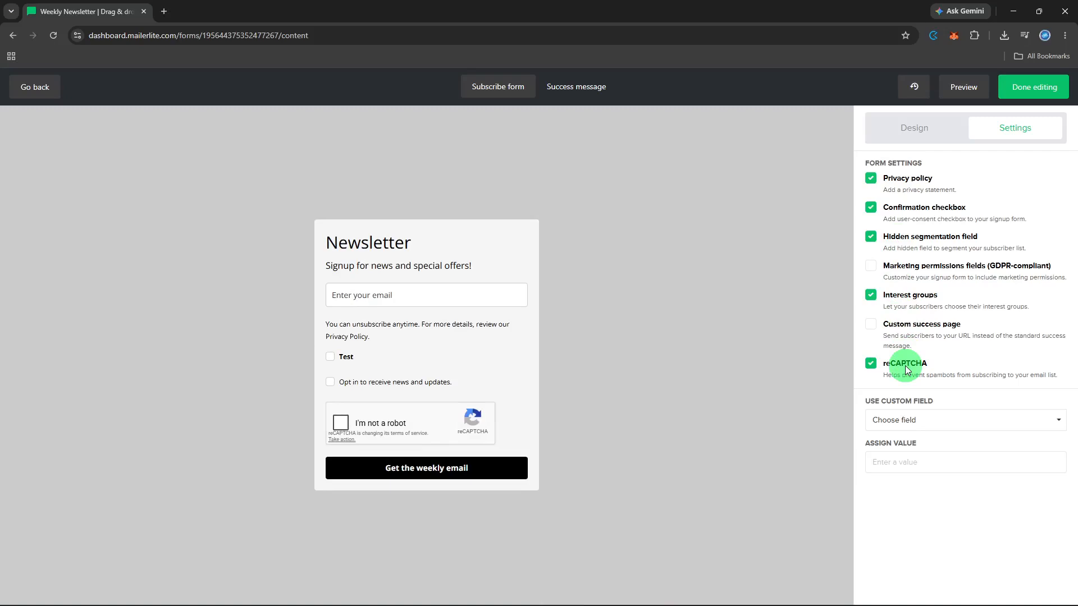
left_click(924, 330)
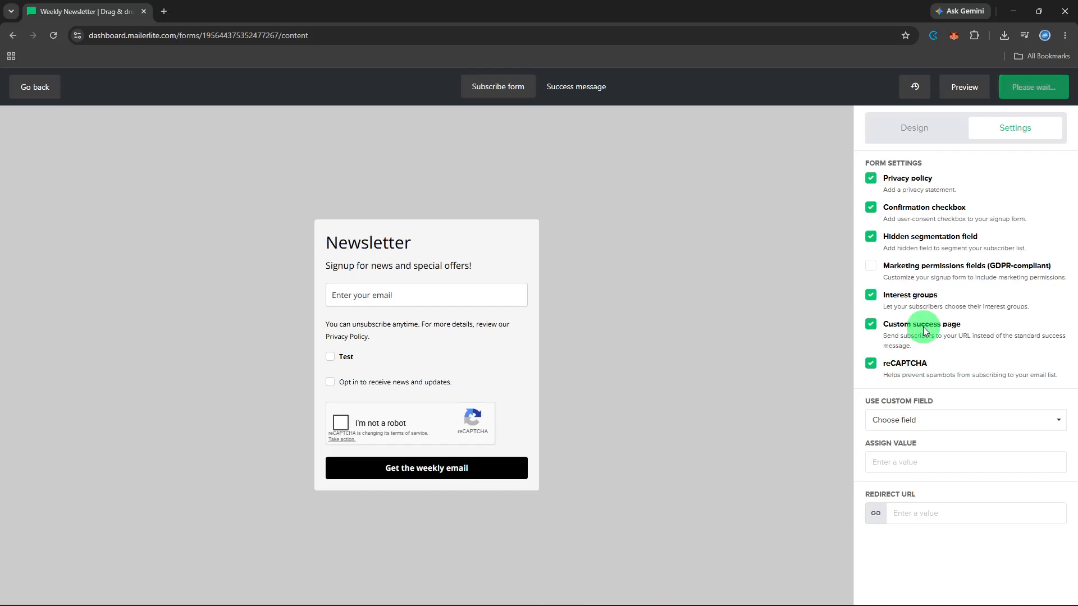
left_click(934, 337)
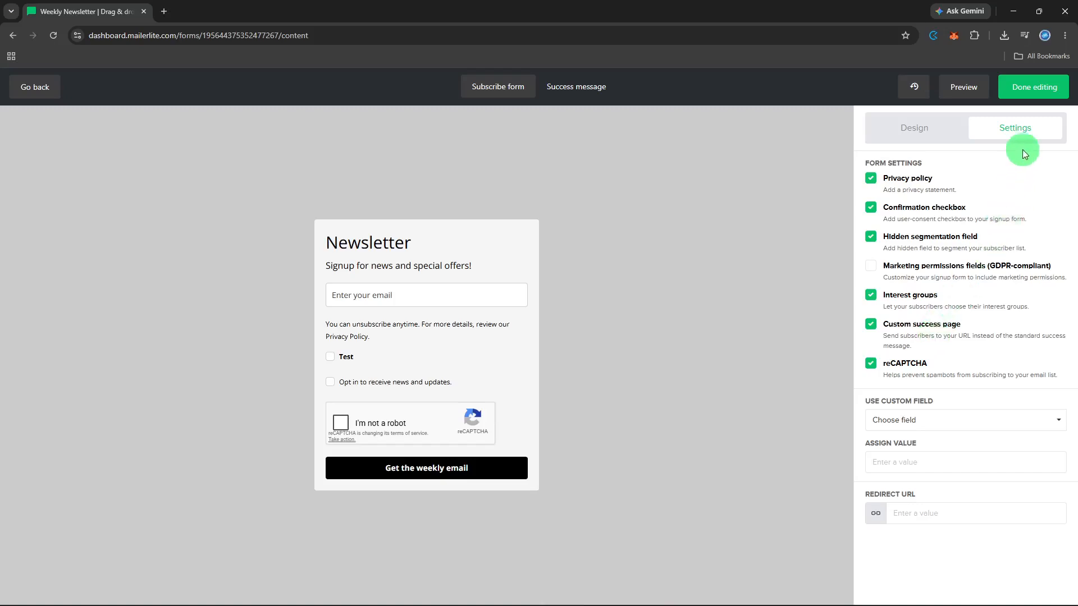
Step: Finish editing the form and review the form preview and website embed code on its overview page
left_click(1046, 99)
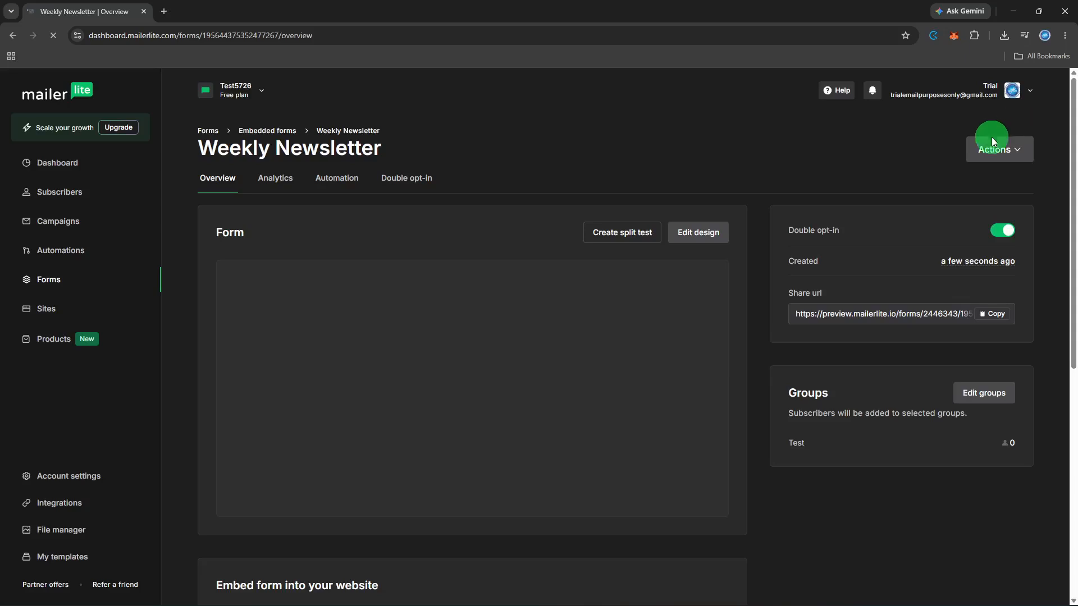
mouse_move(621, 300)
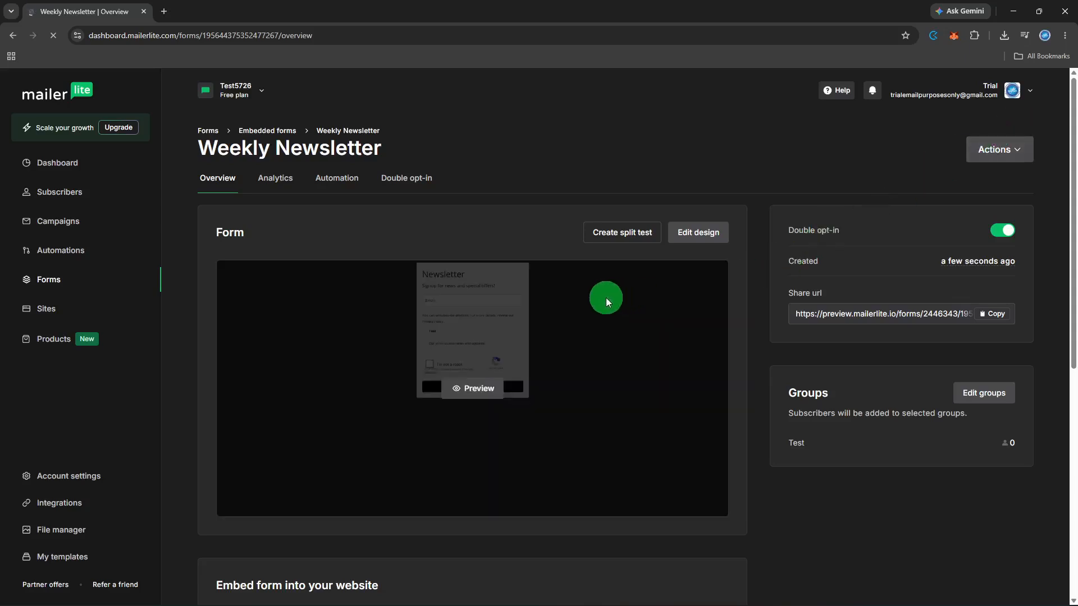
scroll(605, 297, "down", 3)
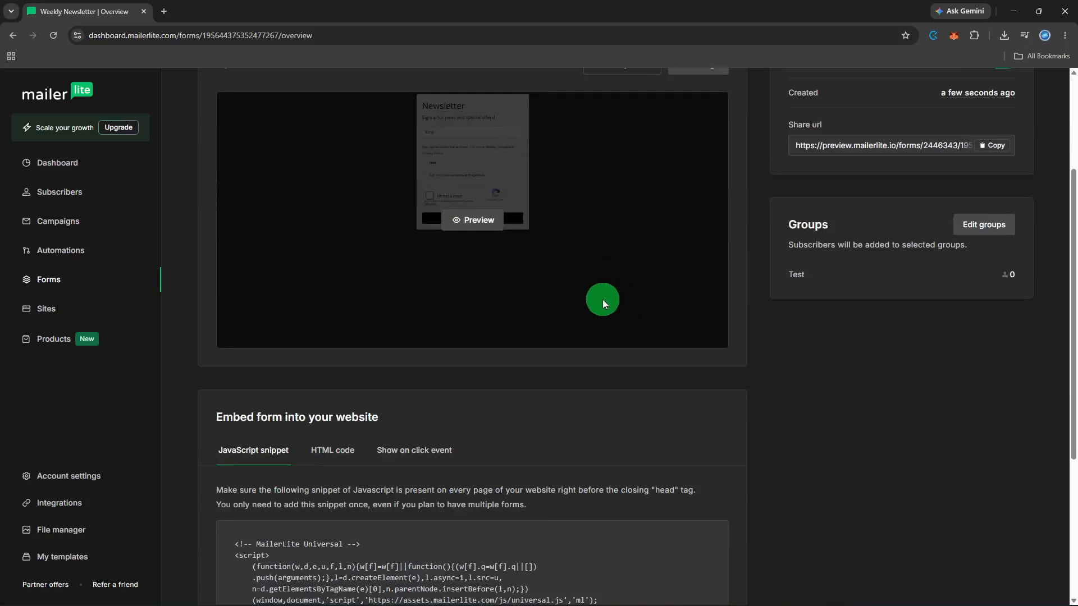
scroll(602, 298, "down", 2)
scroll(602, 298, "up", 4)
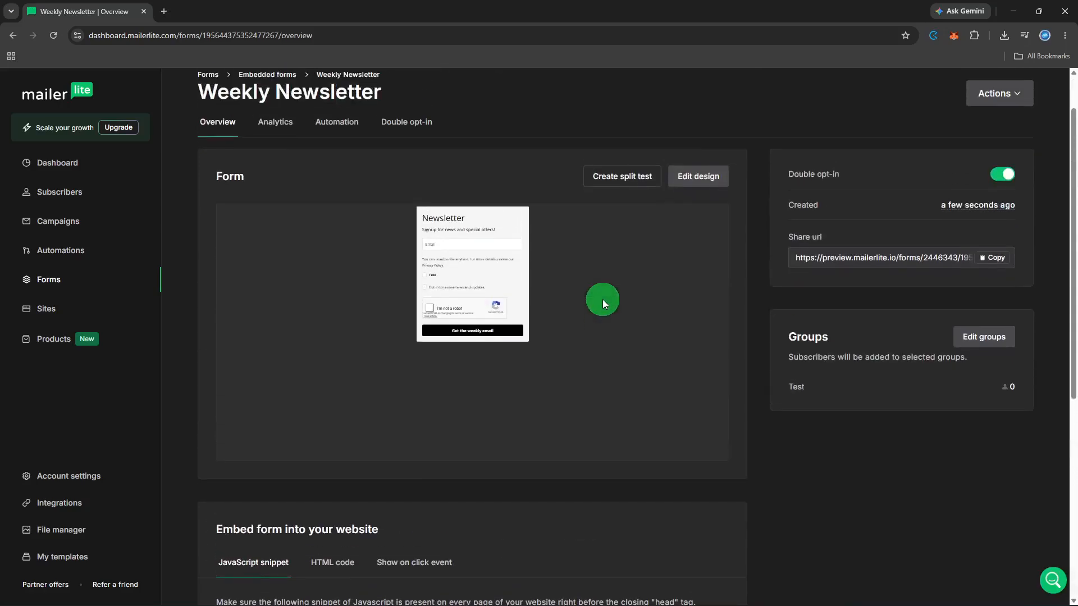
scroll(602, 299, "up", 1)
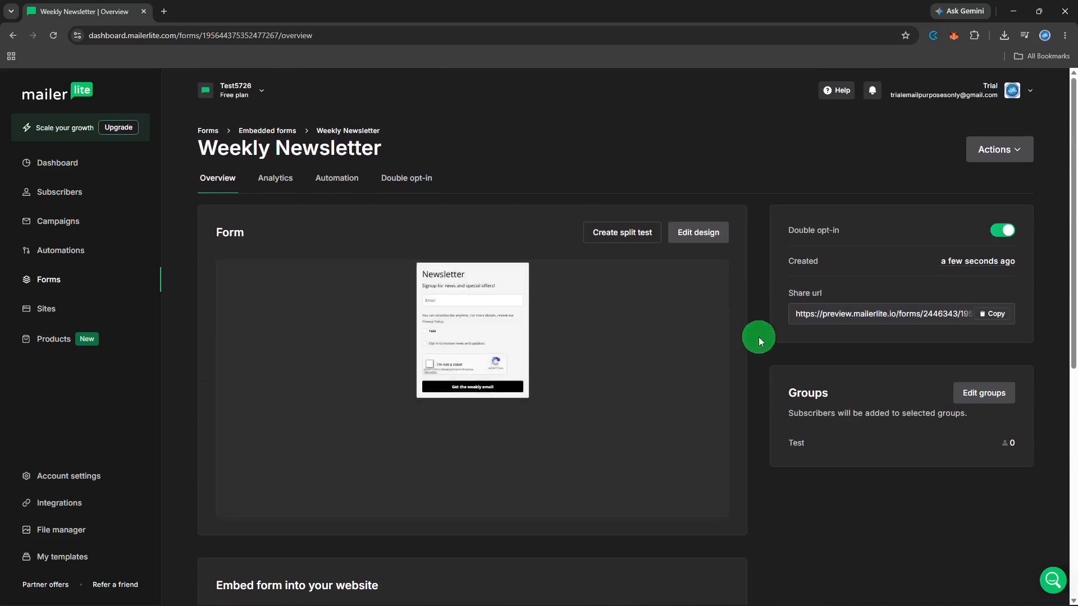